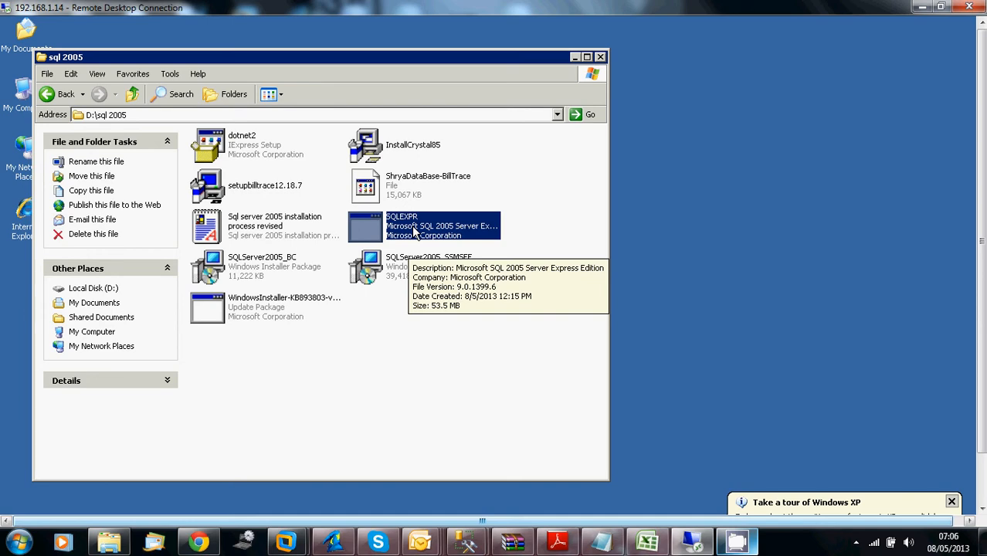
Launch SQLEXPR from D:\sql 2005 and exit a background tray program while files extract.
double_click(414, 231)
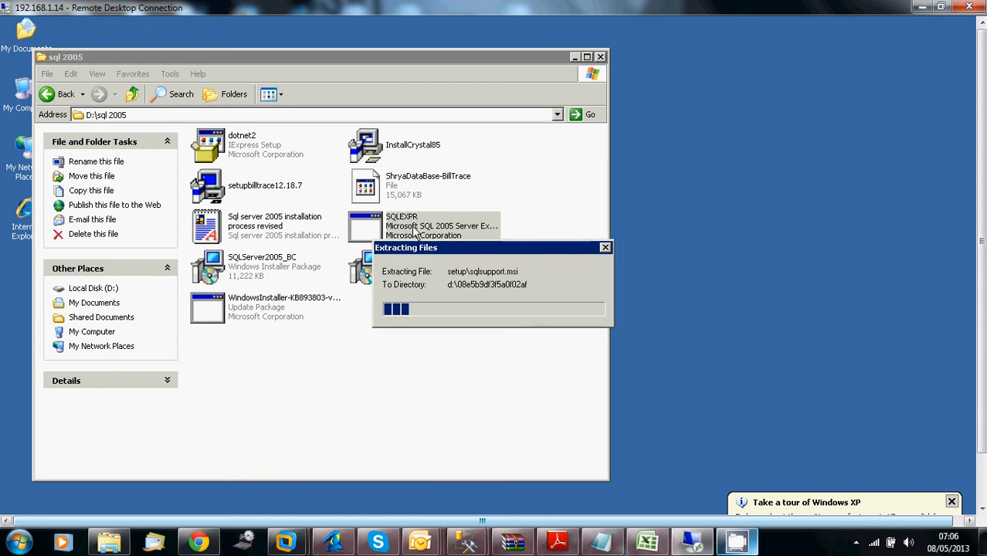
click(856, 544)
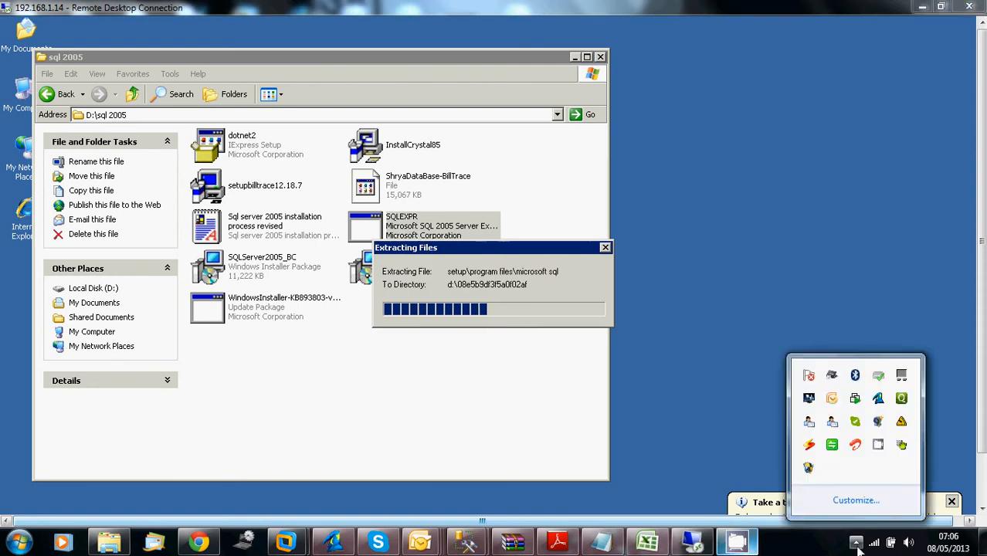
right_click(879, 444)
click(901, 432)
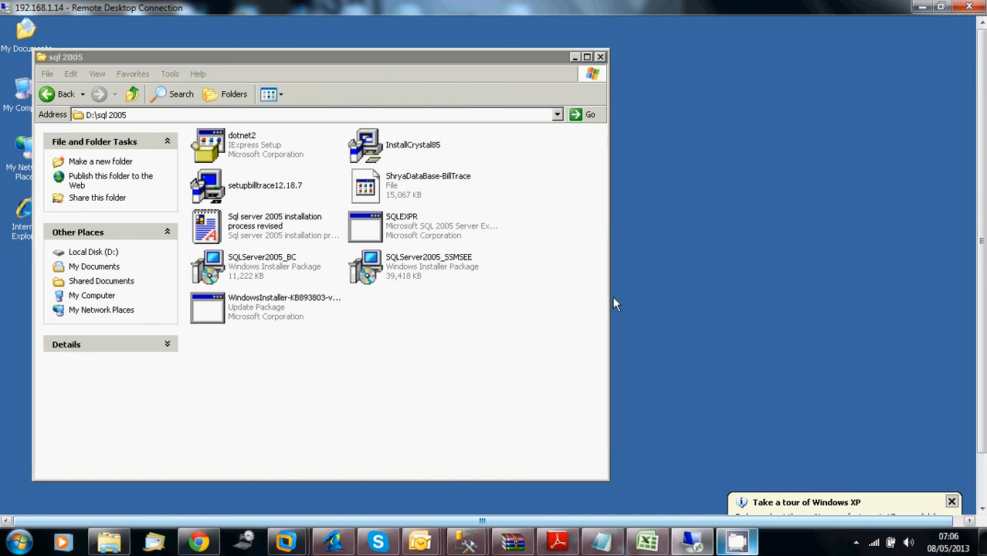
Accept the SQL Server 2005 Express licensing terms and conditions and continue.
click(661, 282)
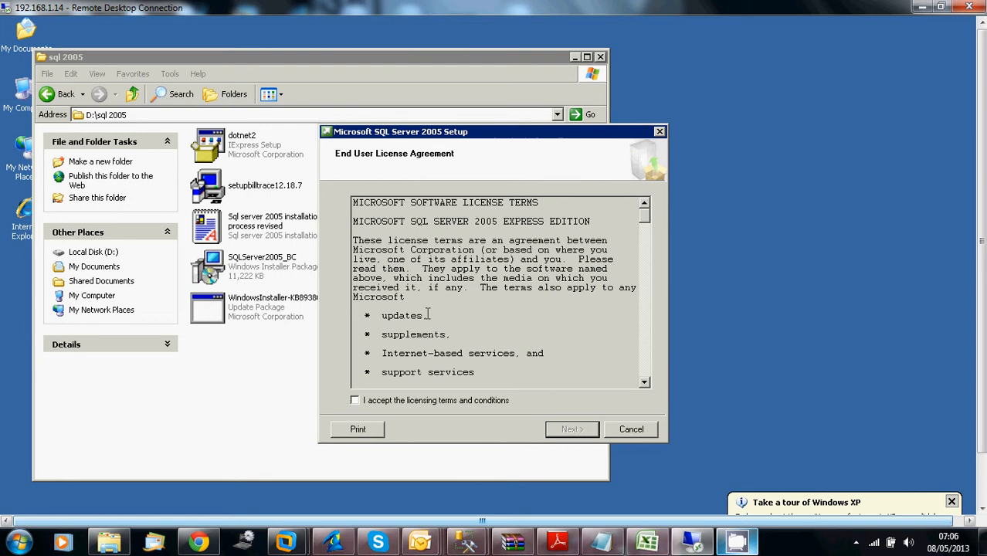
click(395, 403)
click(569, 430)
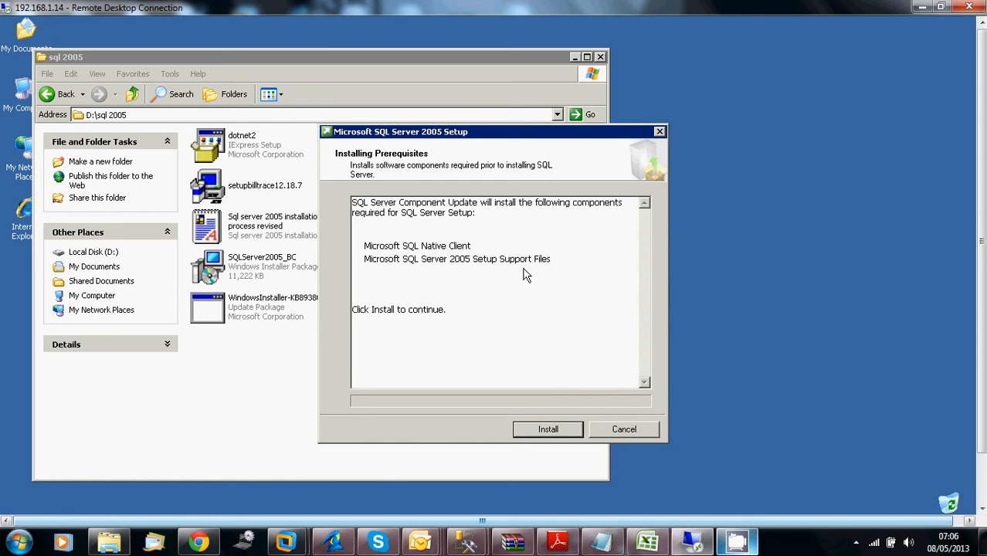
Install SQL Native Client and Setup Support Files, then proceed to the Installation Wizard.
click(545, 429)
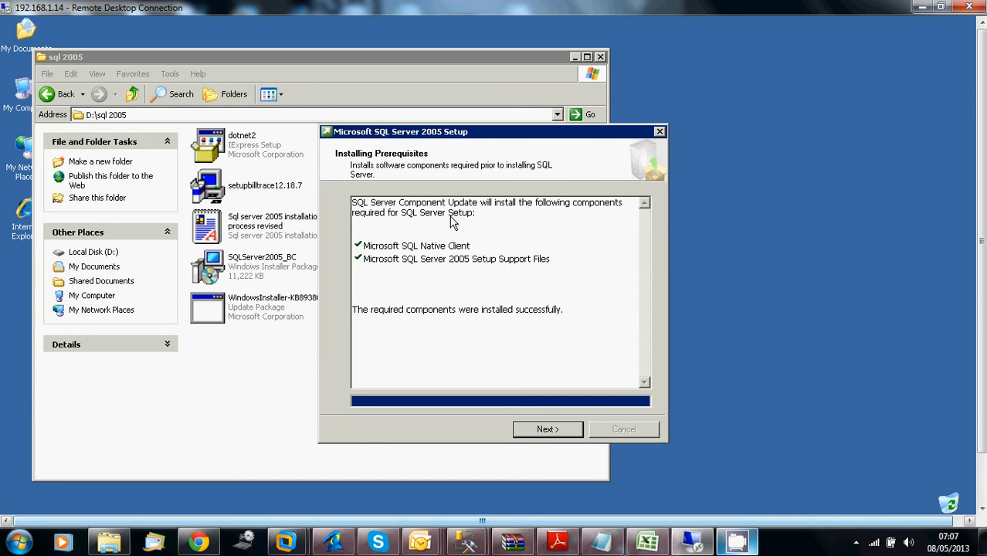
click(541, 429)
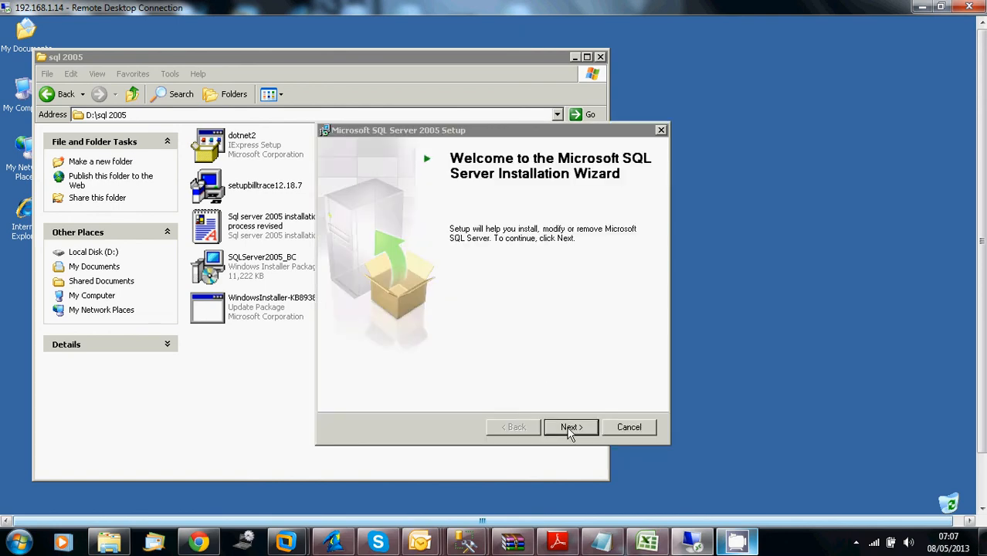
Run the System Configuration Check, confirm all 12 checks pass, and continue.
click(568, 427)
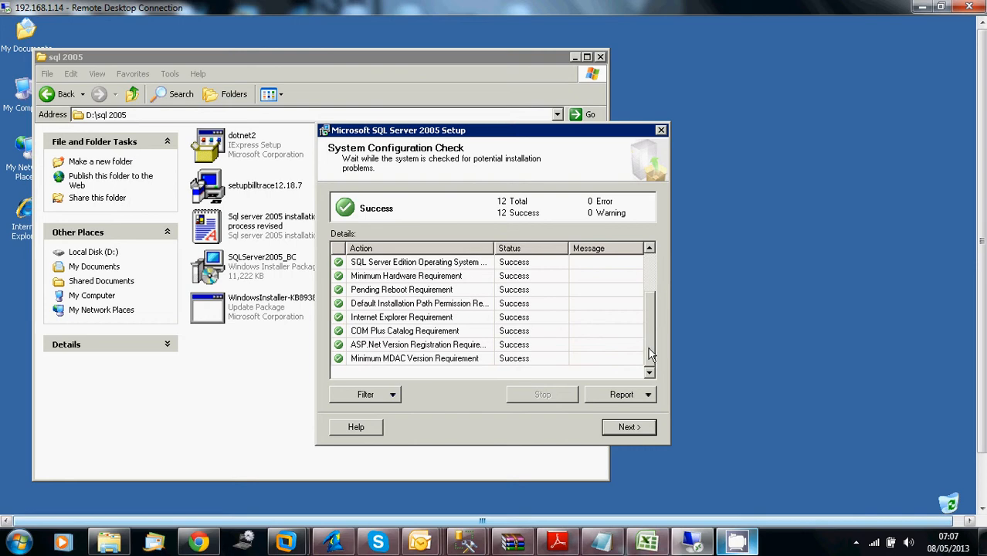
drag(653, 355, 652, 292)
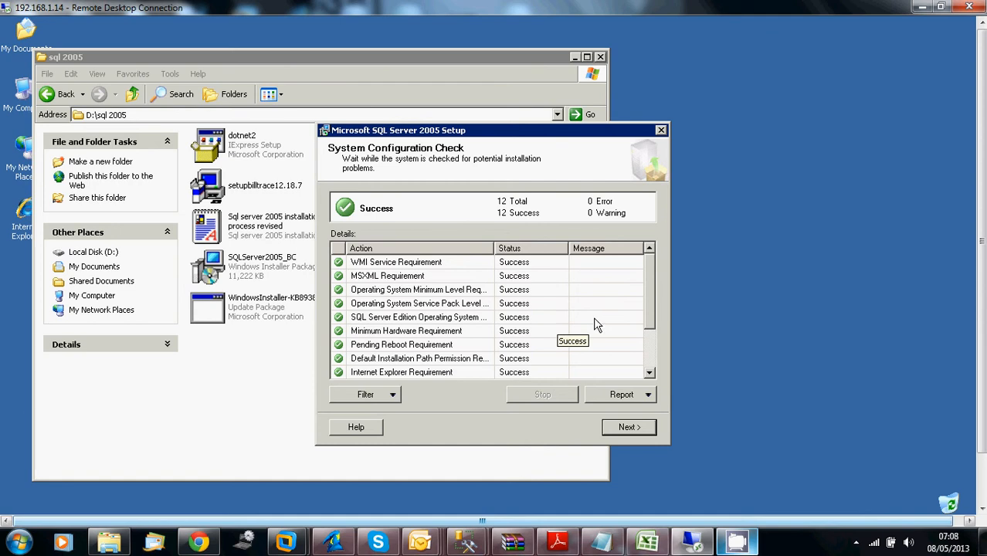
click(629, 428)
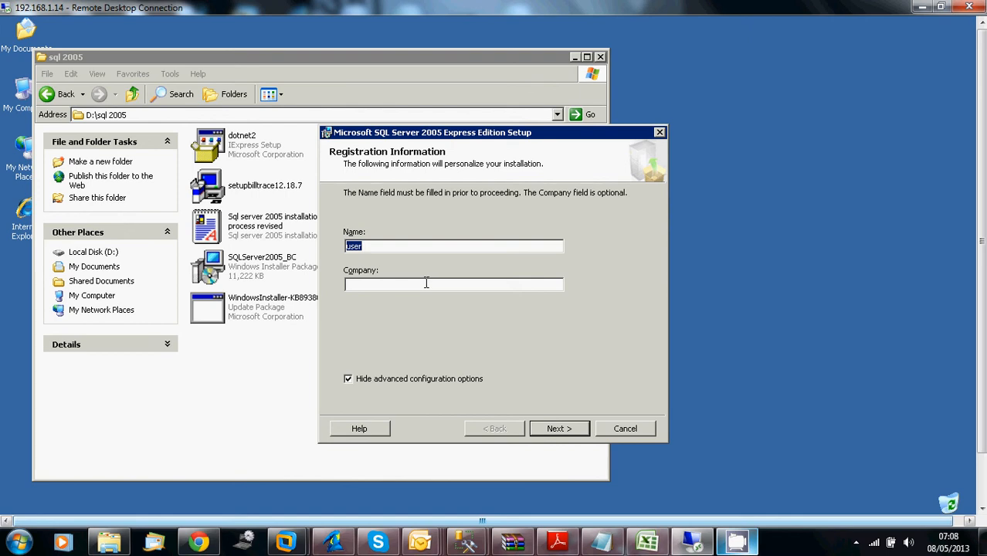
Set Database Services and Client Components to 'Entire feature will be installed on local hard drive'.
click(576, 435)
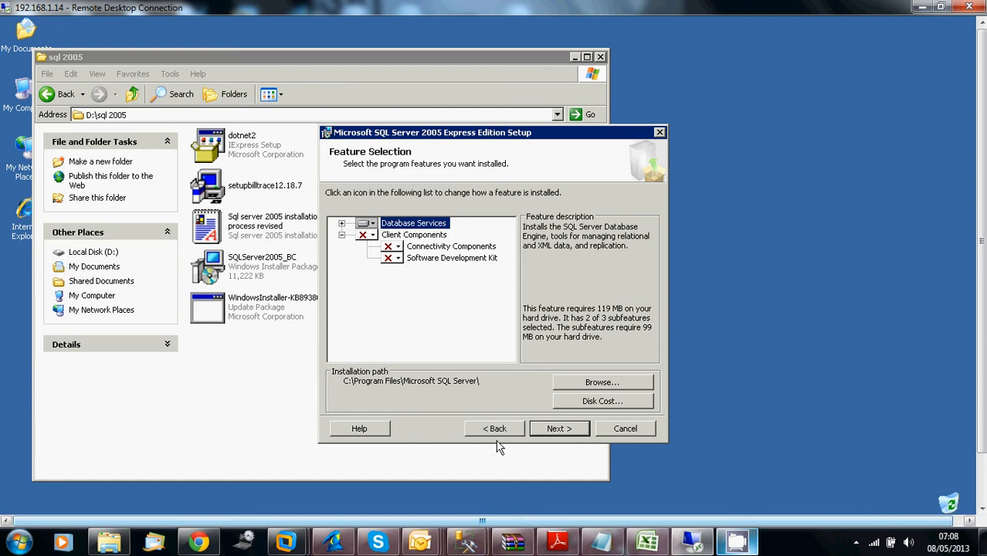
click(342, 224)
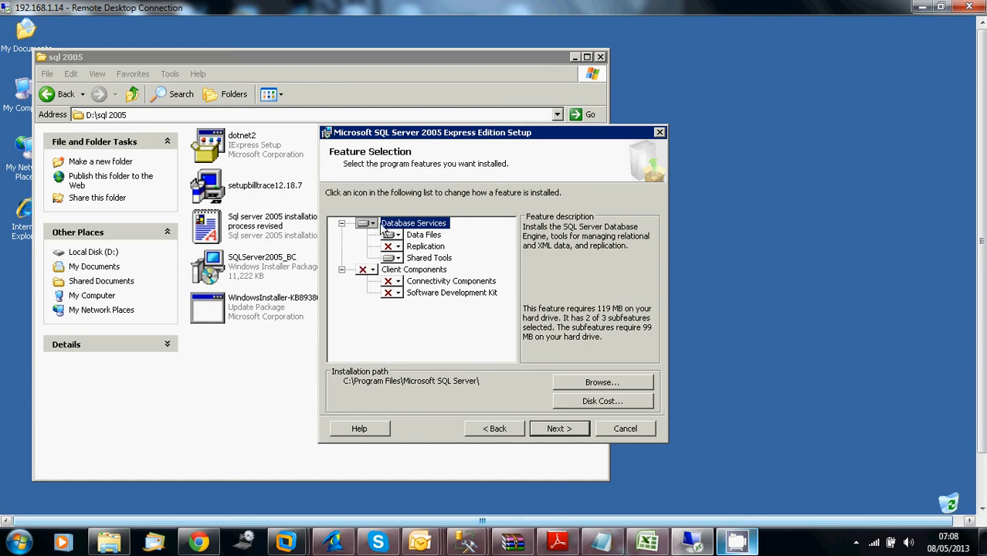
click(376, 225)
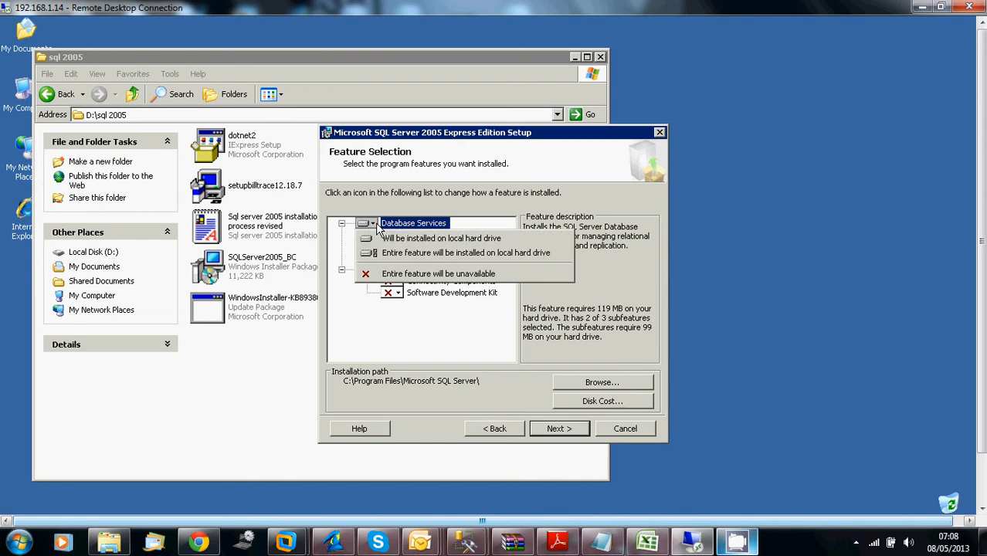
click(464, 253)
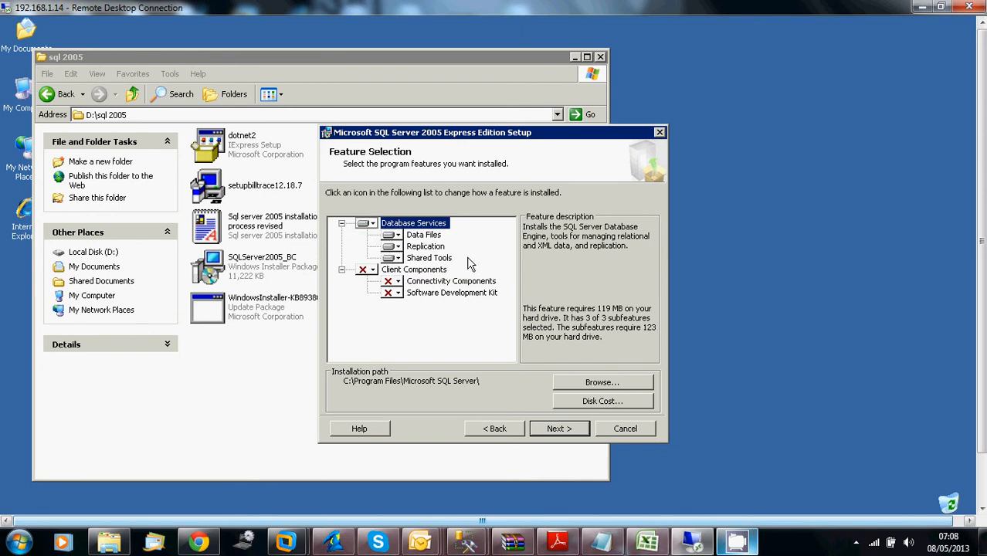
click(366, 272)
click(383, 300)
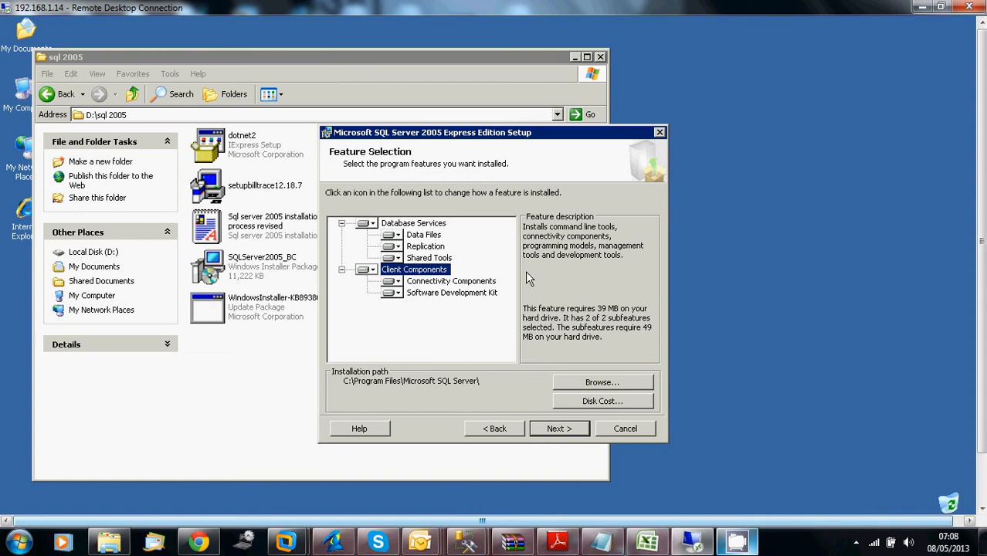
click(559, 429)
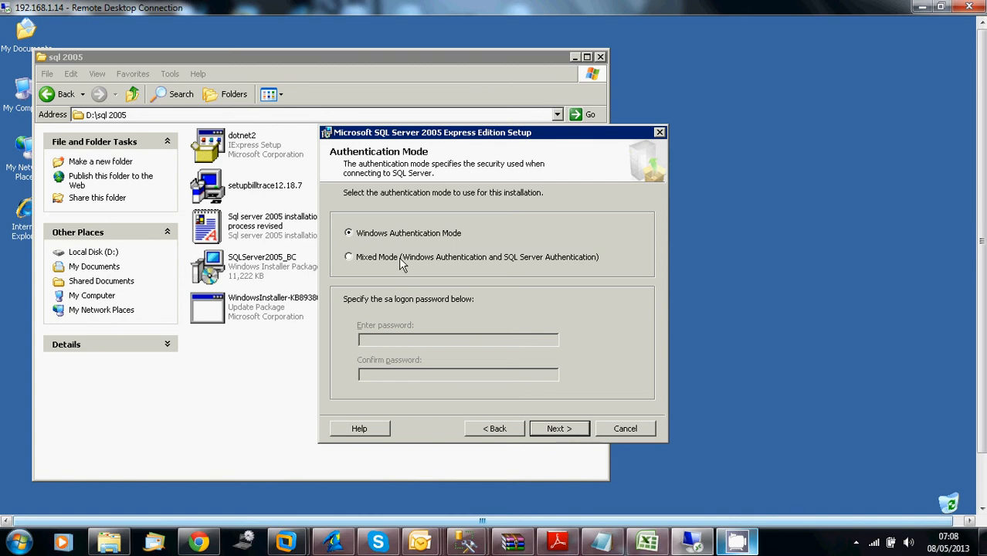
Recheck the feature selection, then choose Mixed Mode (Windows and SQL Server Authentication).
click(400, 261)
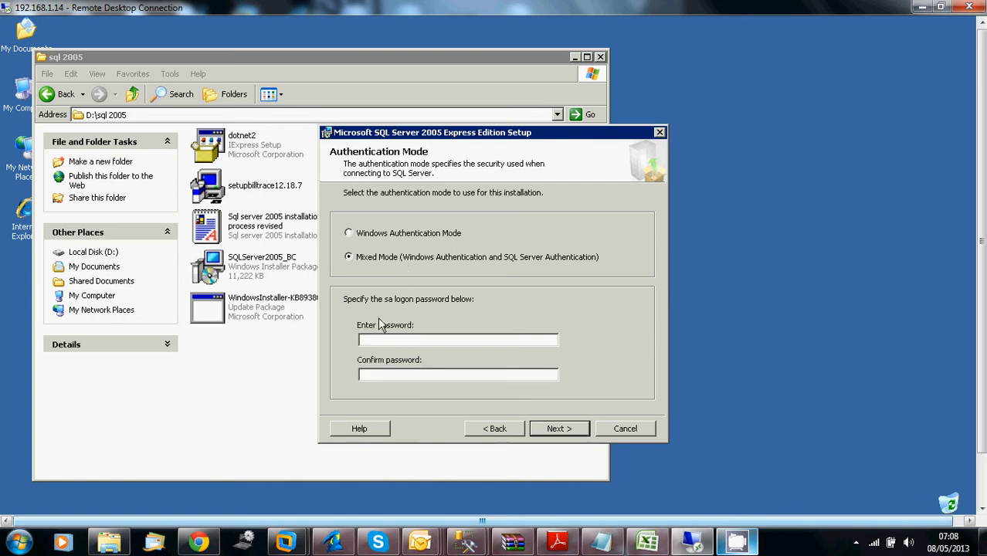
click(496, 429)
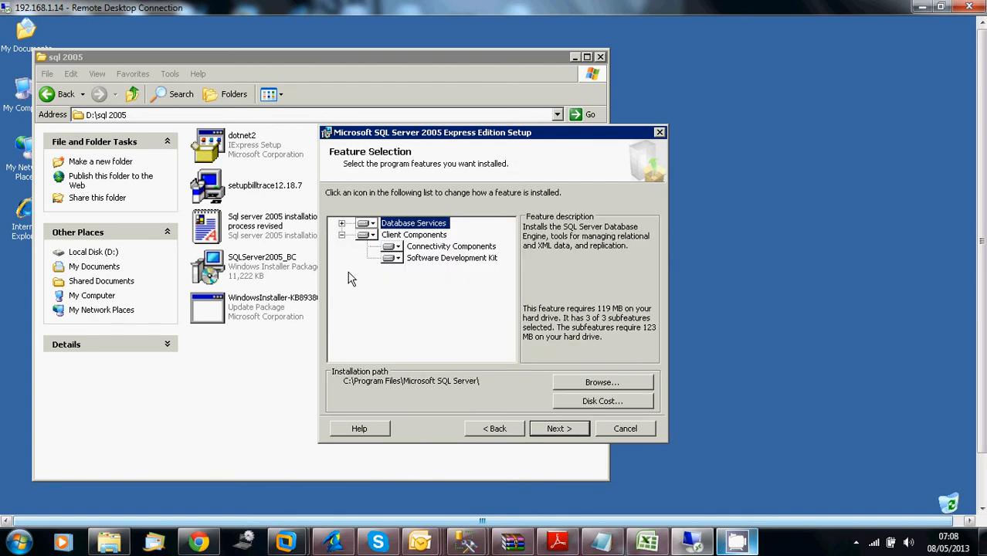
click(371, 225)
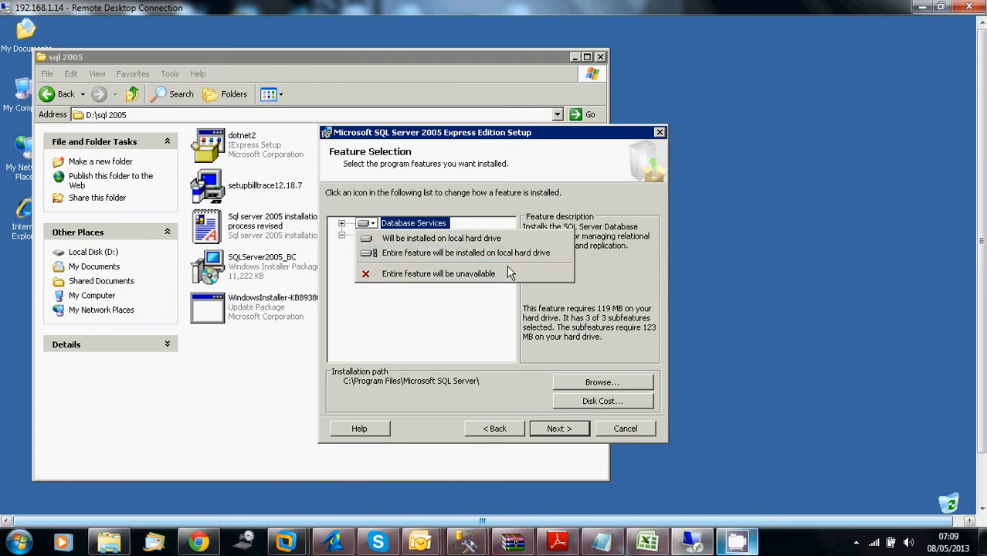
click(511, 334)
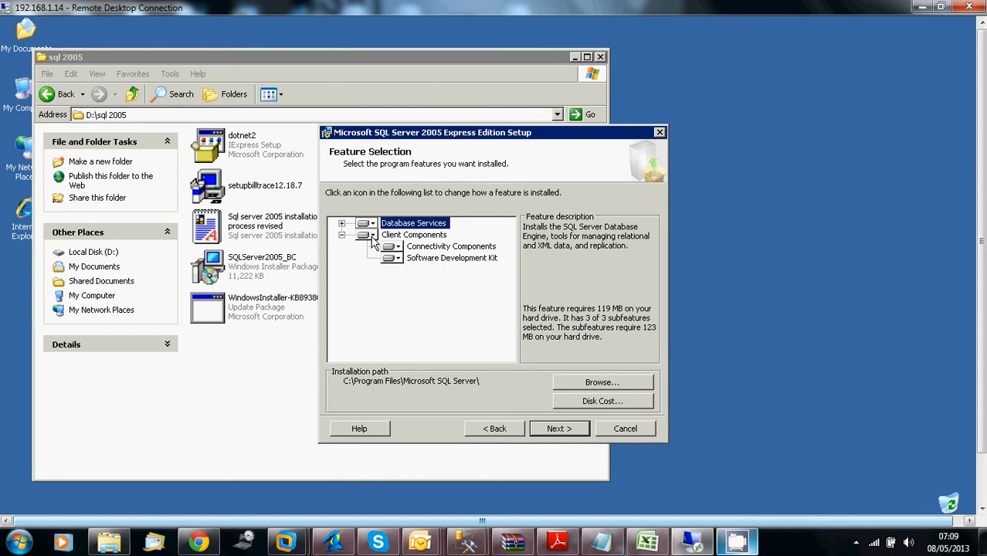
click(555, 430)
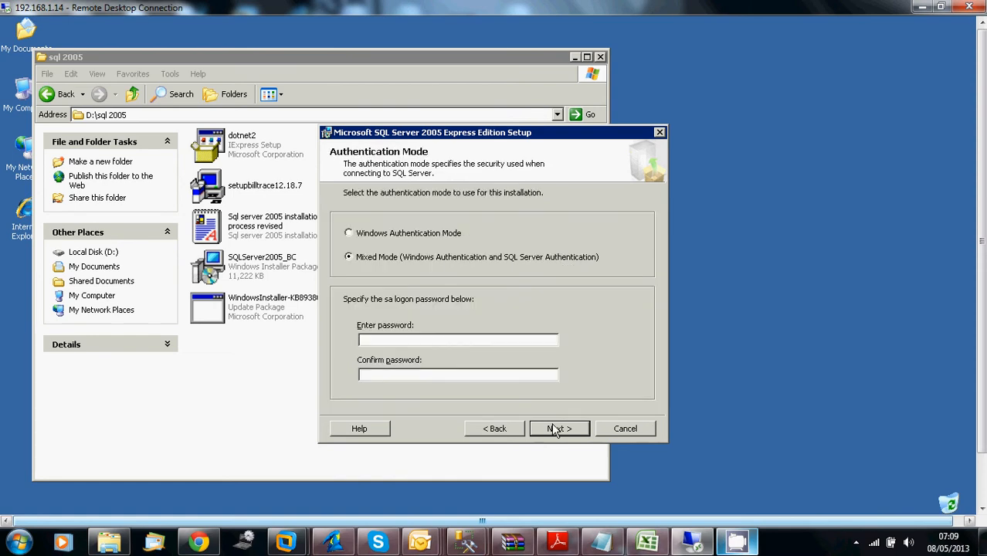
click(391, 236)
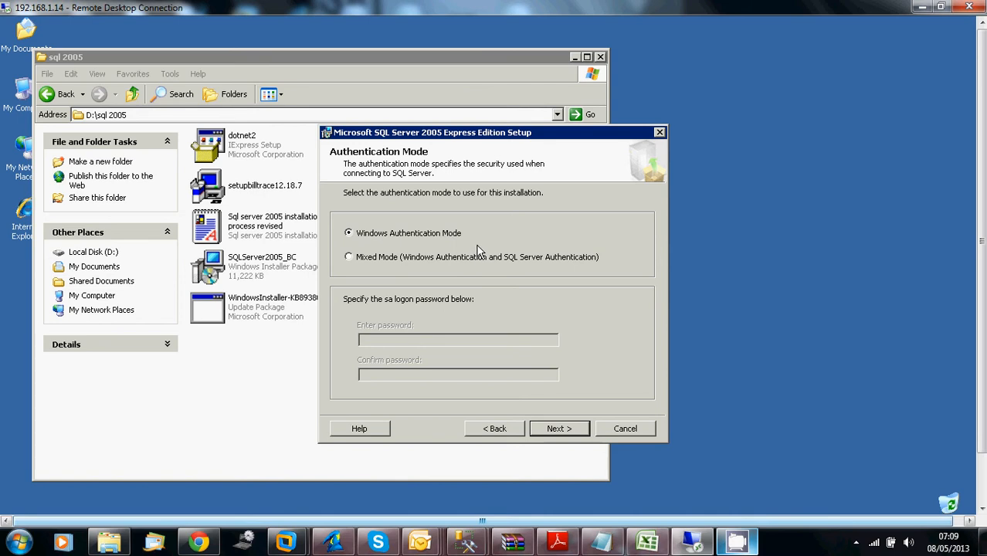
click(390, 263)
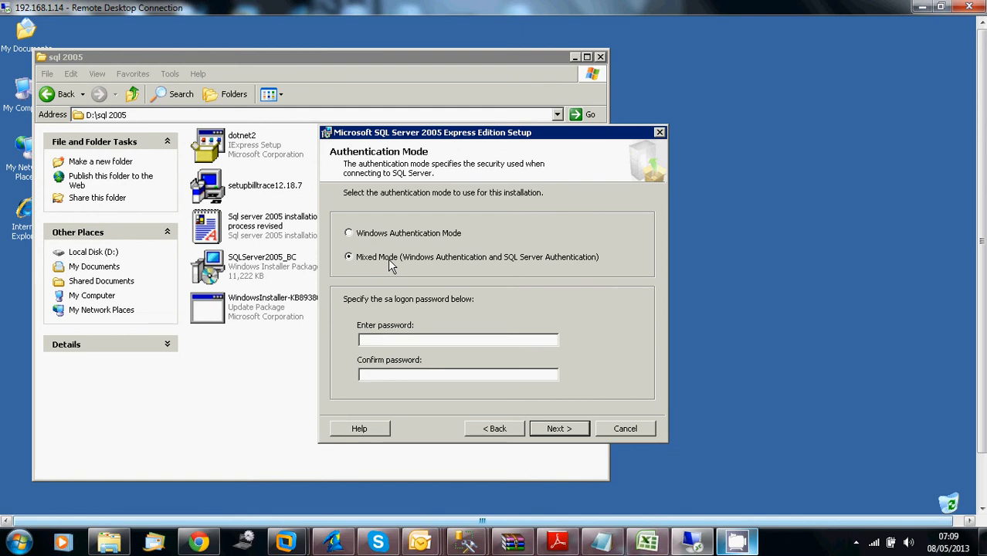
Select the saved sa password text in the Notepad note.
click(384, 343)
click(602, 540)
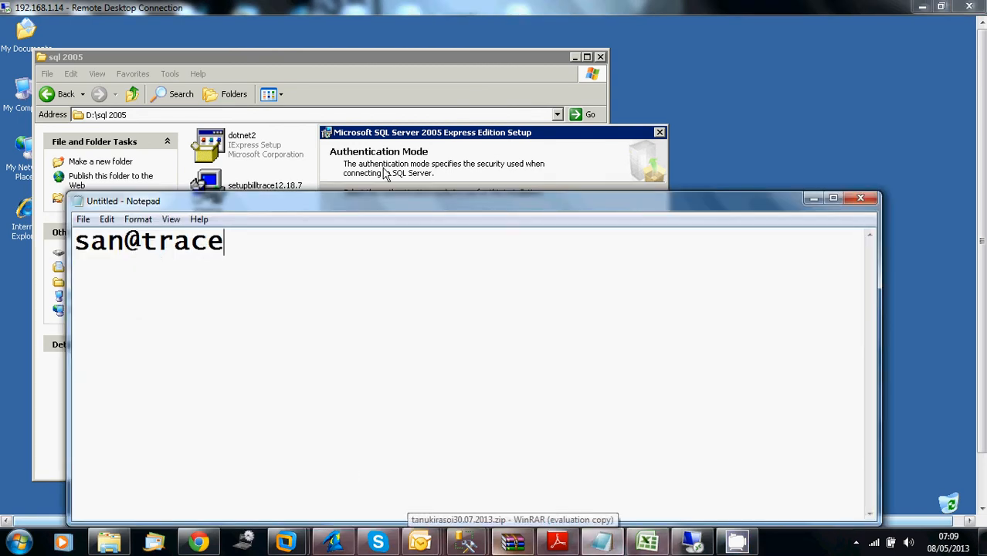
drag(231, 246, 48, 254)
Type the sa password into Enter password and Confirm password, then continue.
click(507, 151)
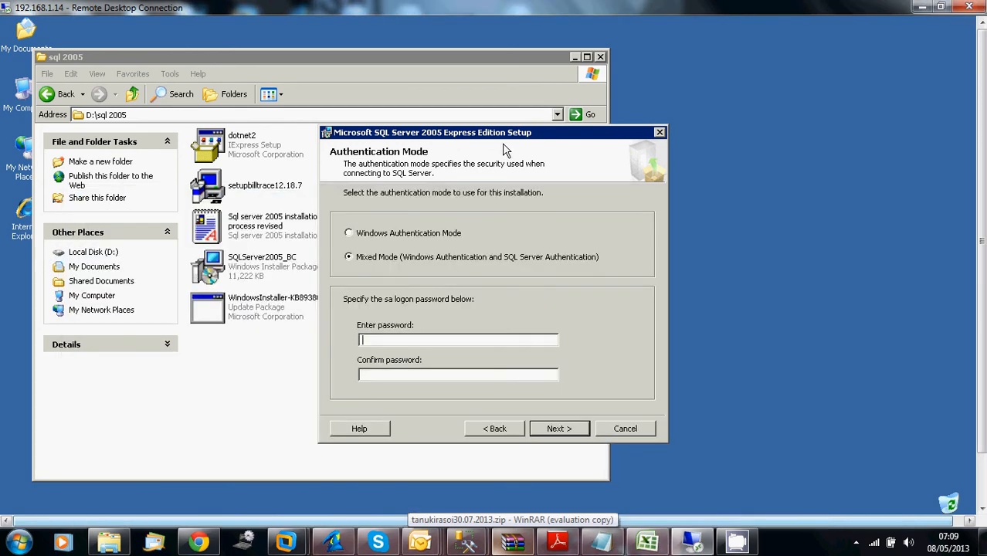
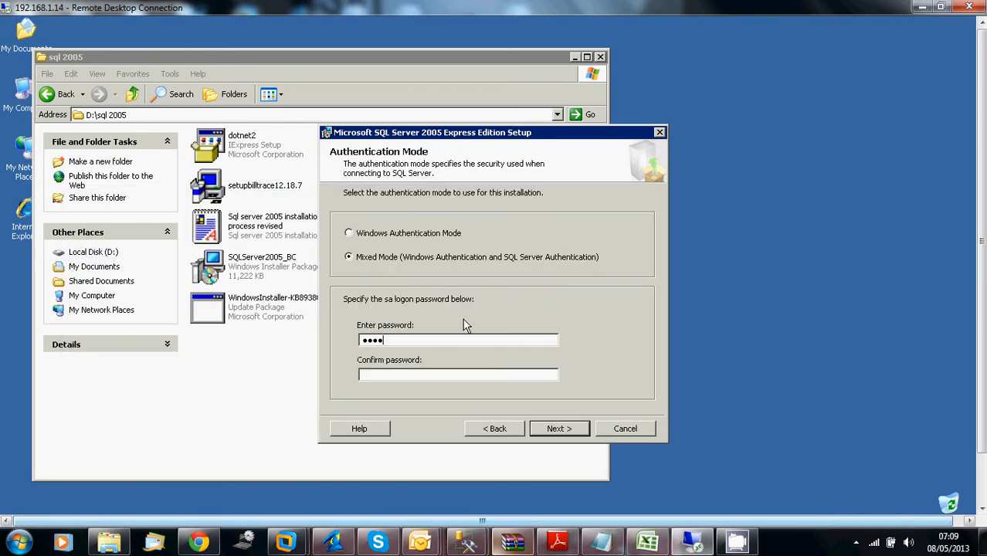
key(Tab)
click(598, 544)
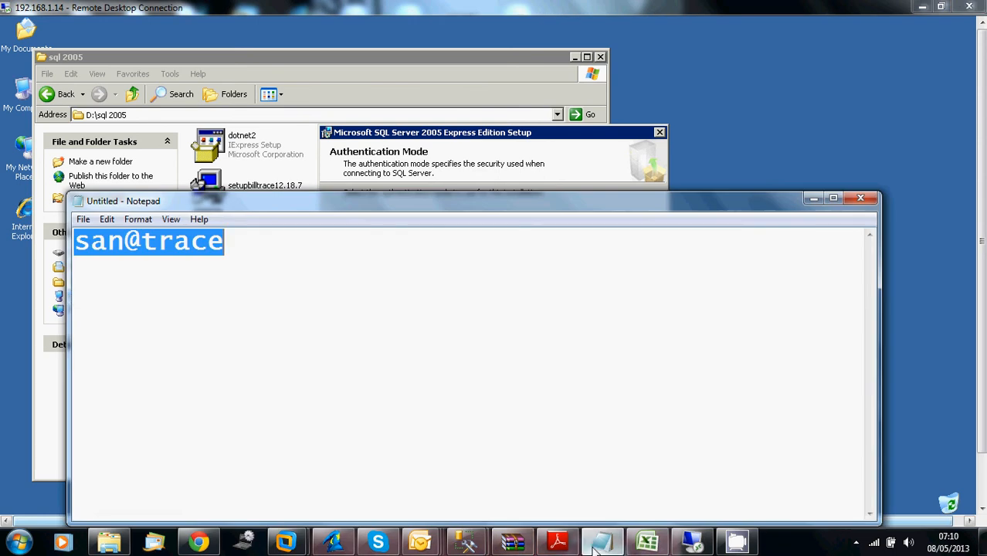
click(520, 178)
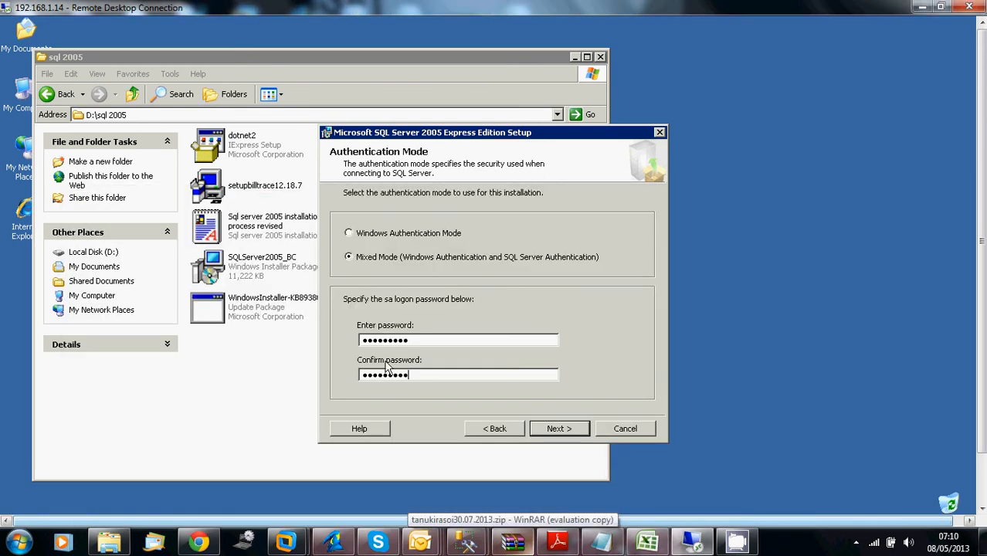
click(573, 430)
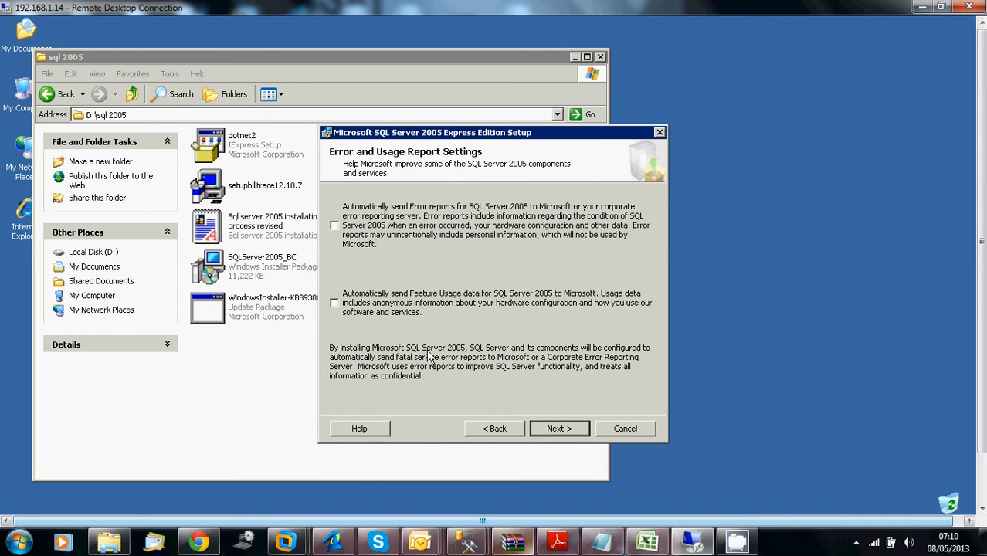
Leave error reporting off, install the SQL Server components, and finish the setup.
click(575, 434)
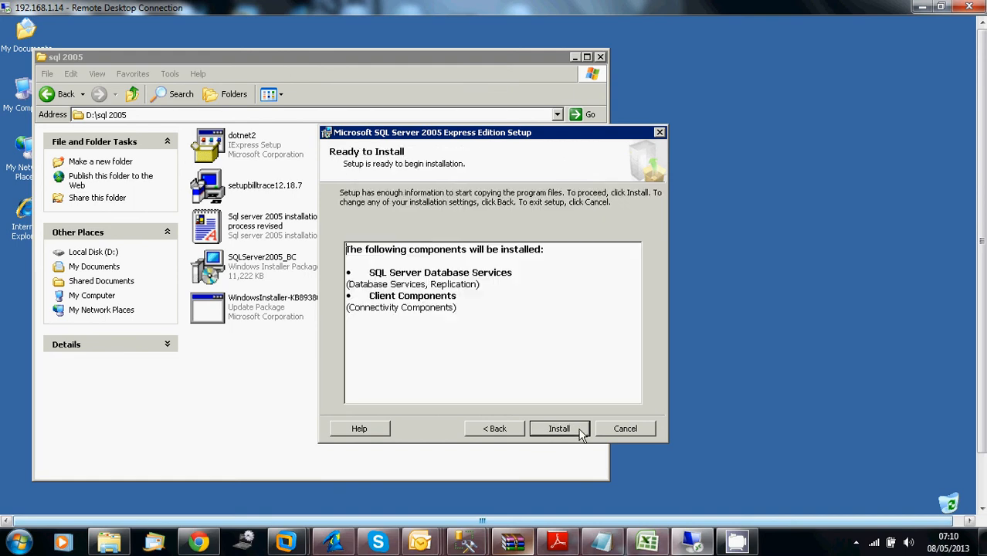
click(559, 429)
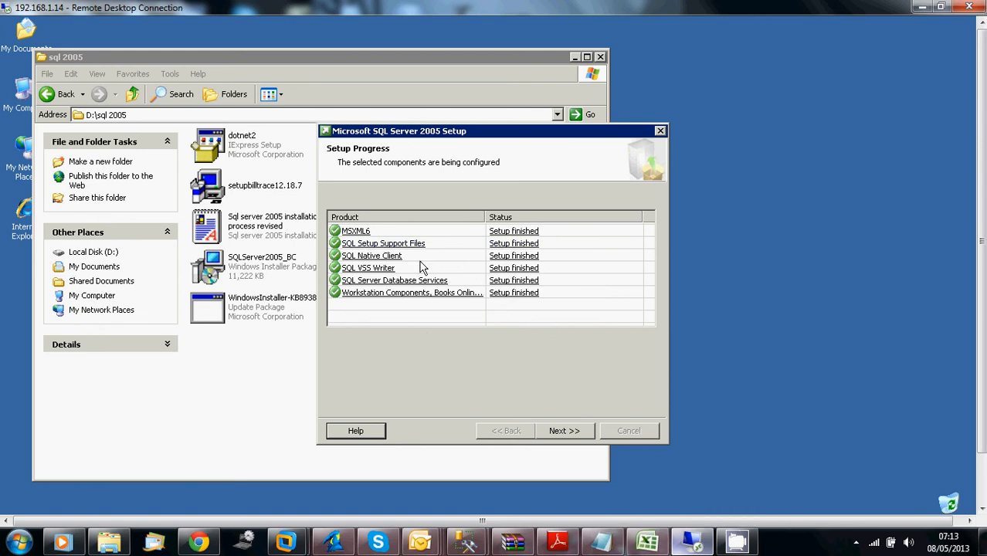
click(571, 433)
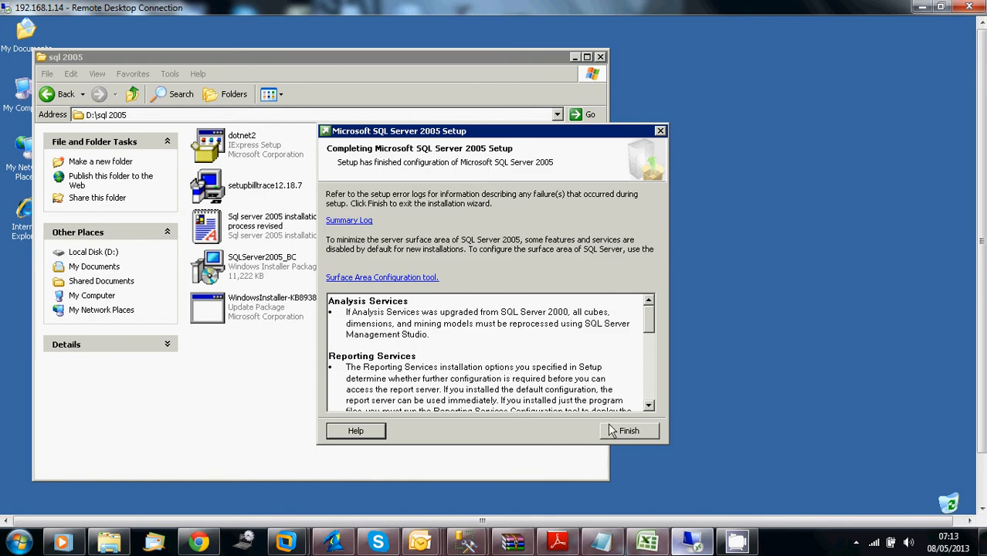
click(612, 431)
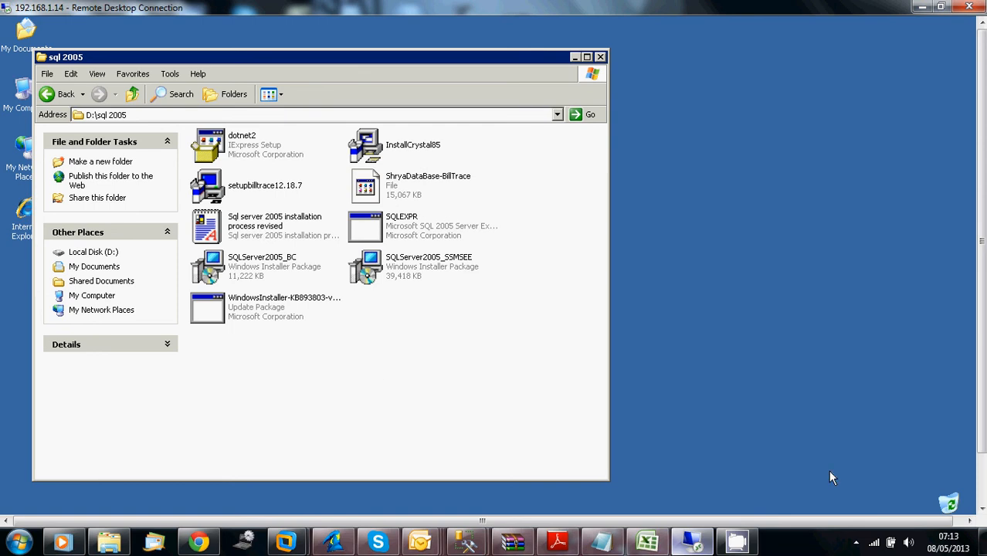
Check the Microsoft SQL Server 2005 Start menu group shows only Configuration Tools, then select SQLServer2005_SSMSEE.
click(983, 485)
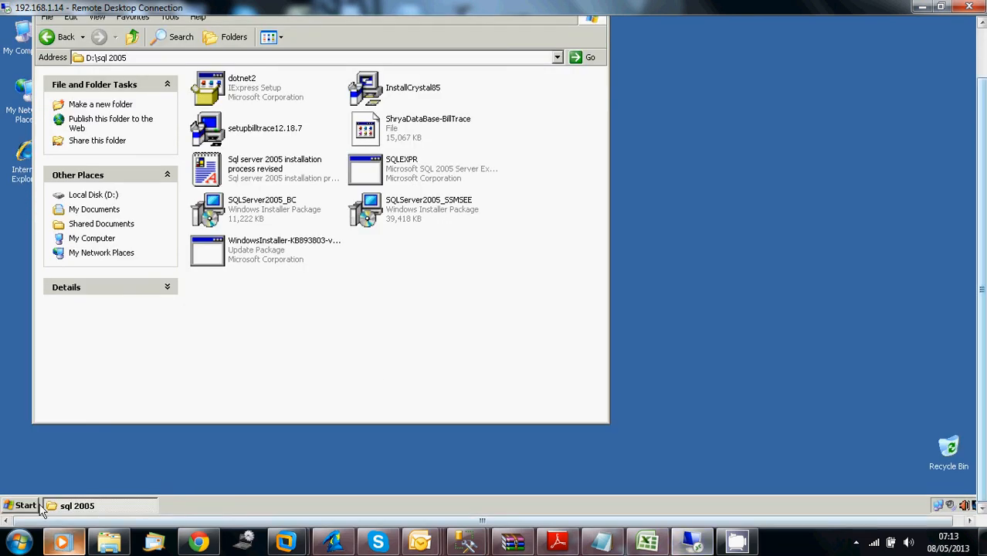
click(25, 506)
mouse_move(74, 323)
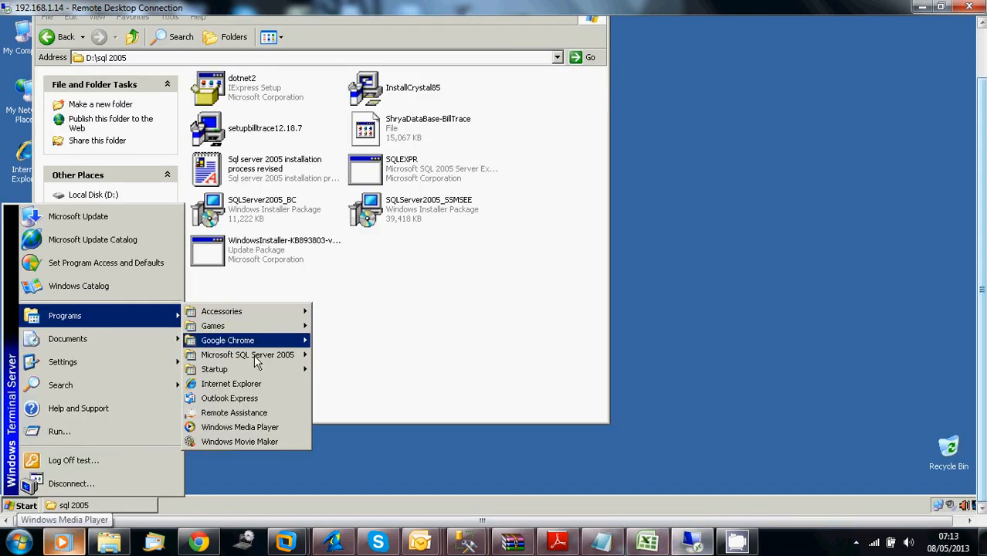
mouse_move(257, 363)
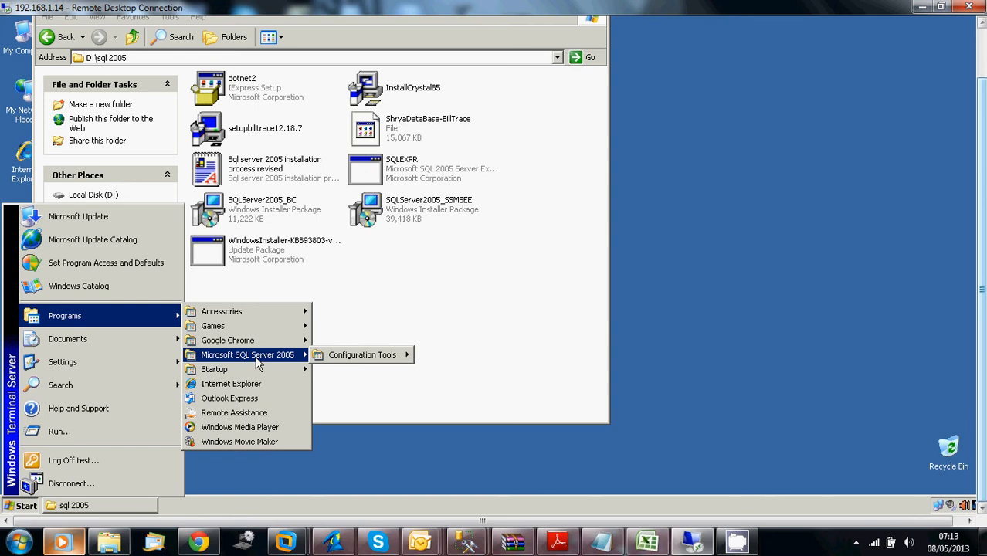
click(428, 294)
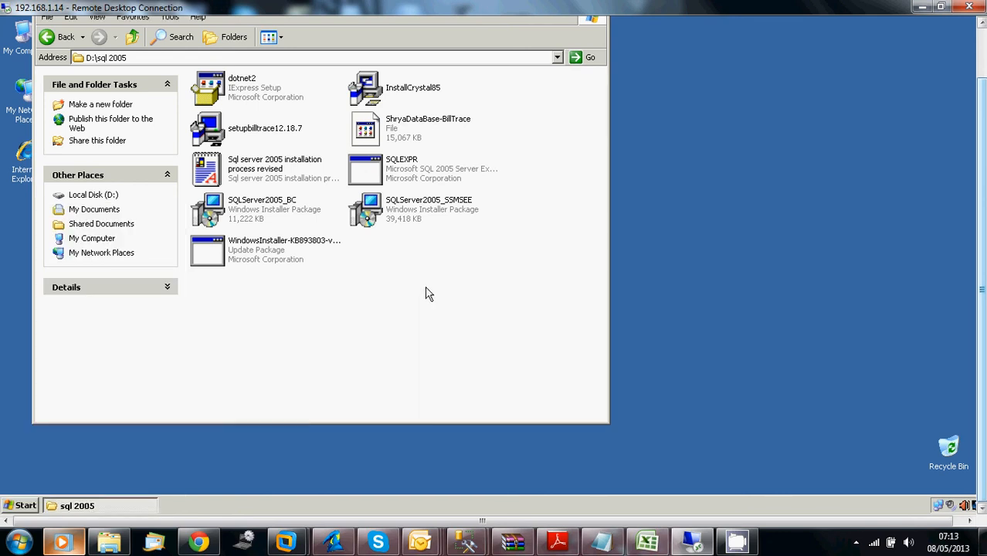
click(405, 225)
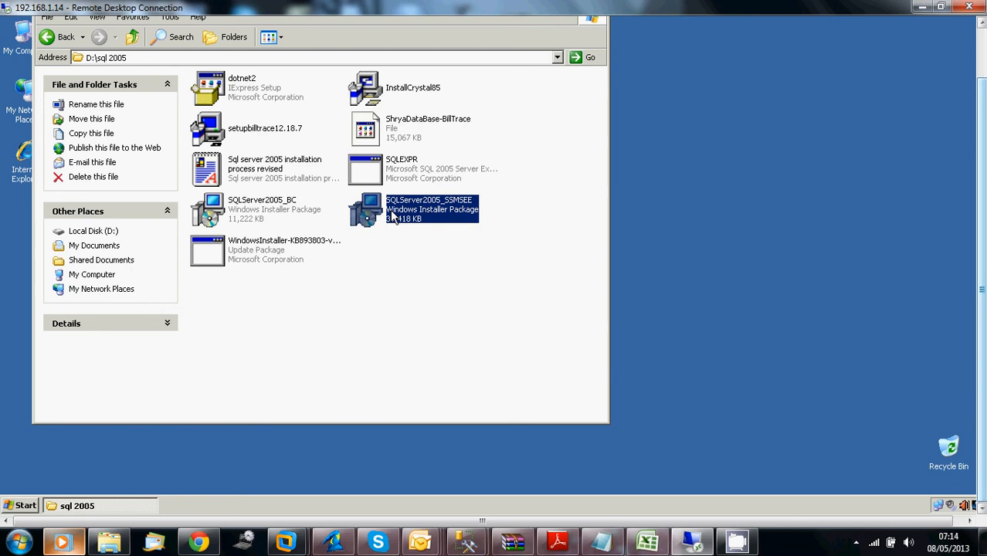
Run SQLServer2005_SSMSEE with the license accepted and default registration and features, then finish.
double_click(371, 164)
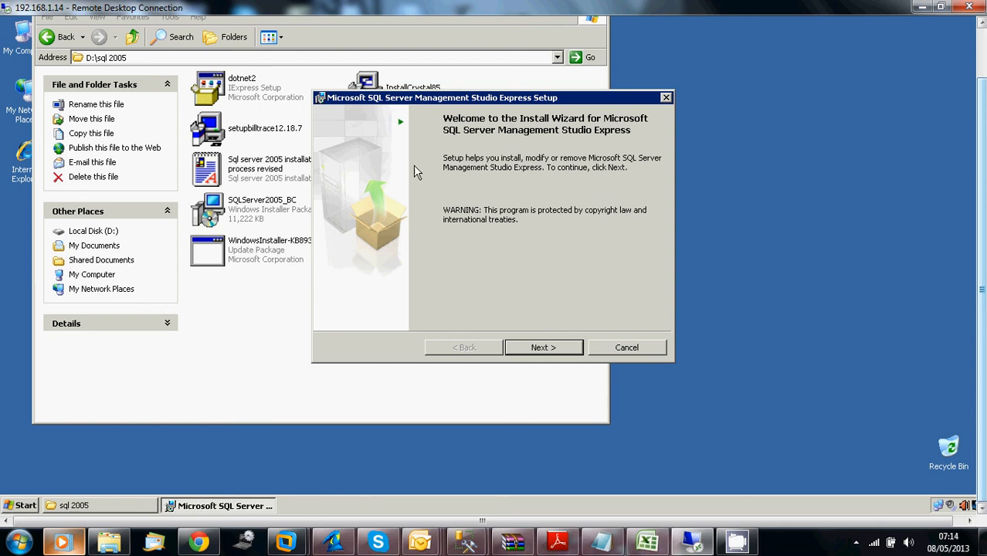
click(538, 354)
click(411, 297)
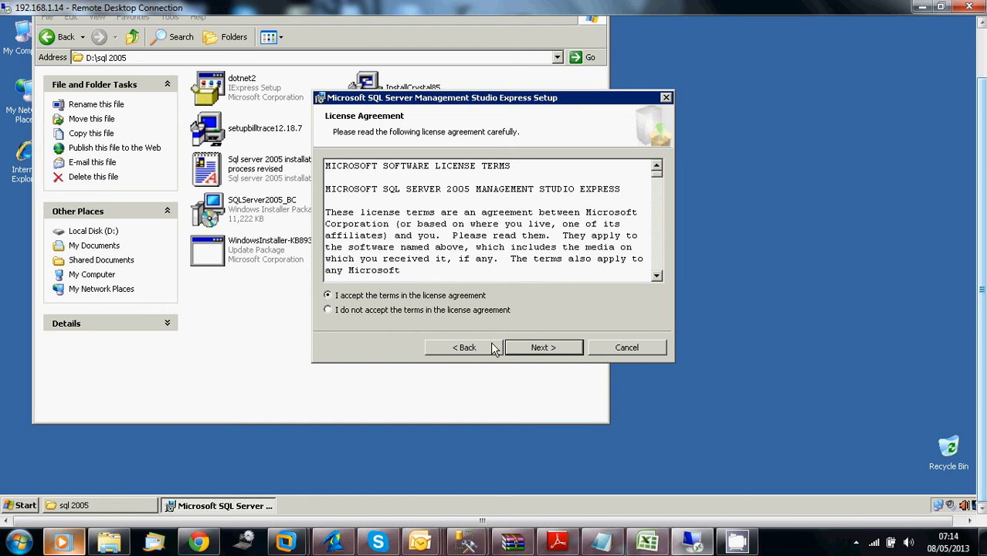
click(560, 349)
click(560, 348)
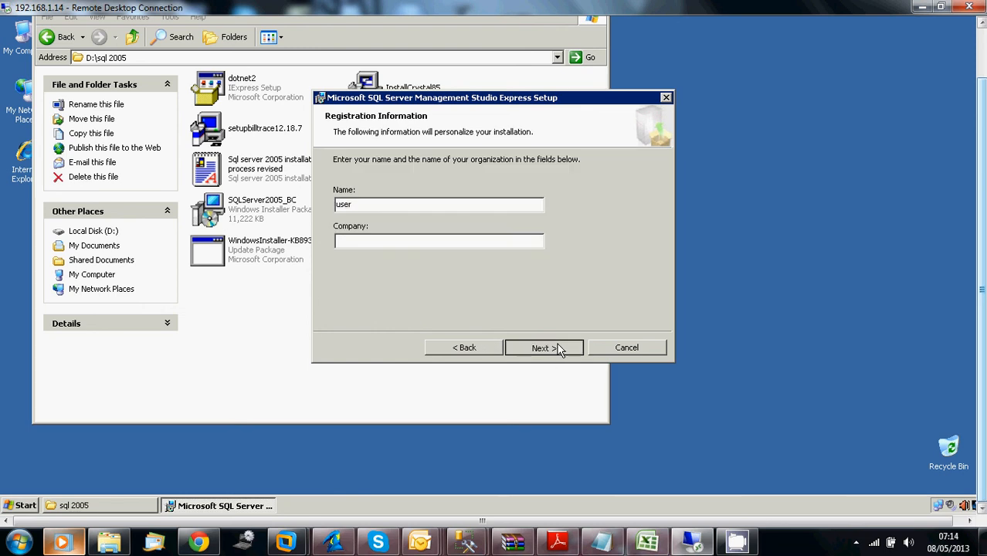
click(559, 348)
click(561, 350)
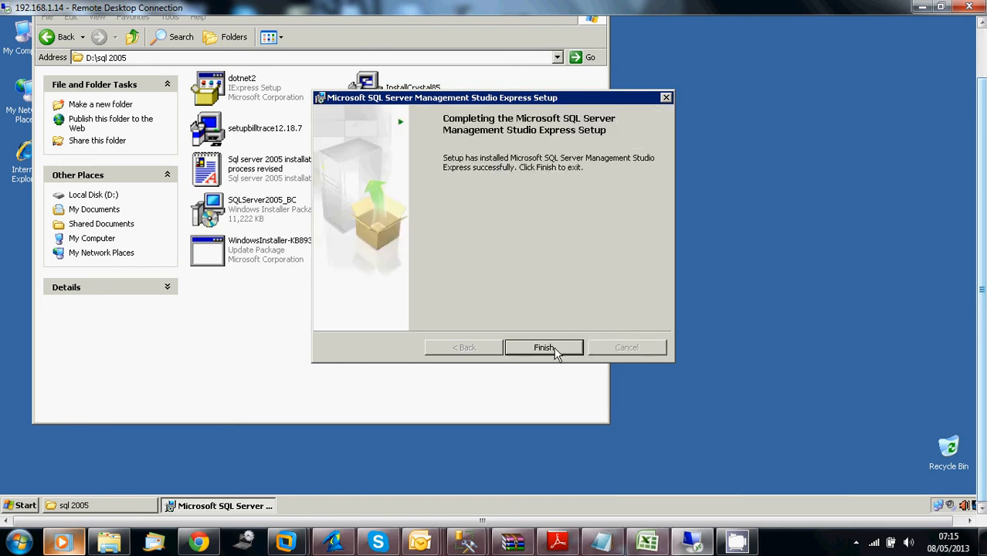
click(556, 352)
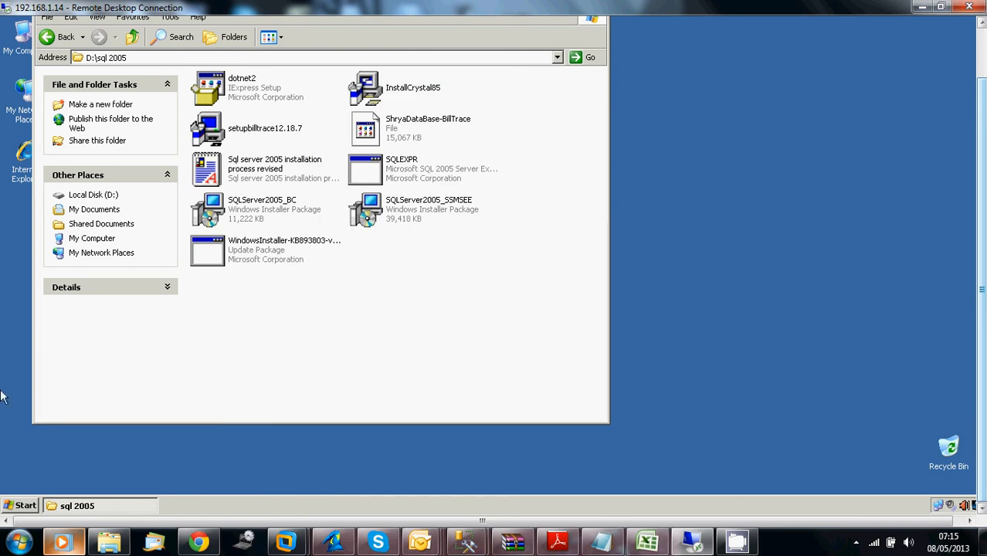
click(32, 505)
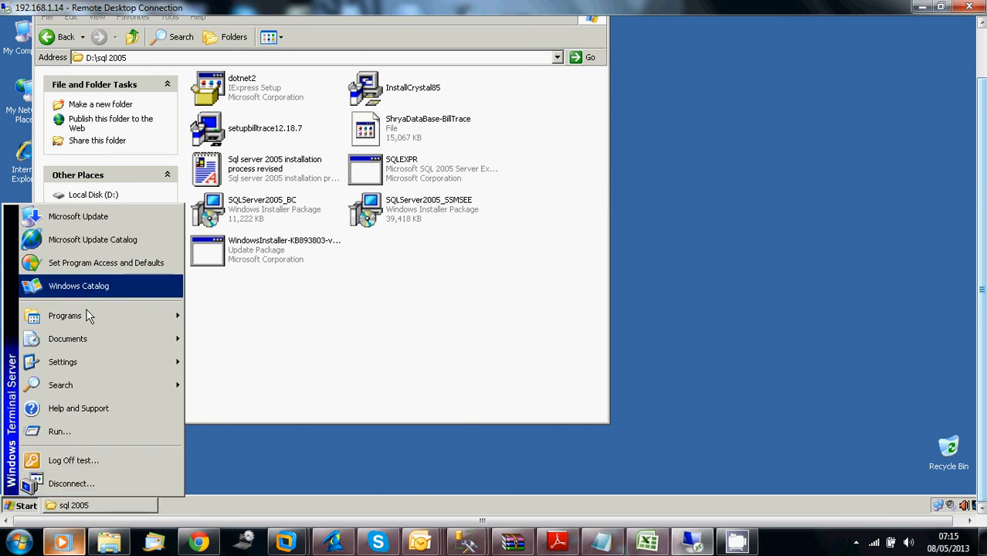
mouse_move(89, 316)
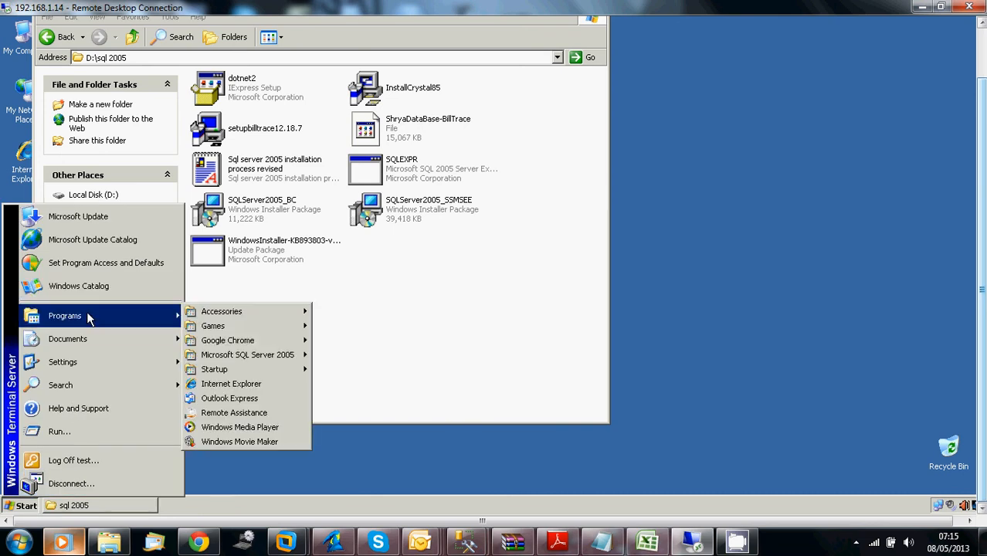
mouse_move(258, 359)
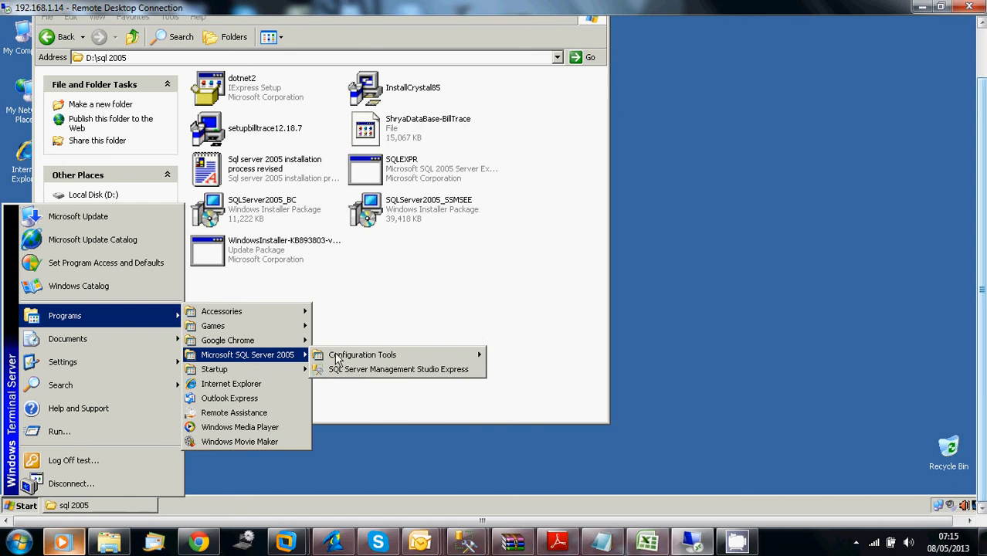
click(411, 371)
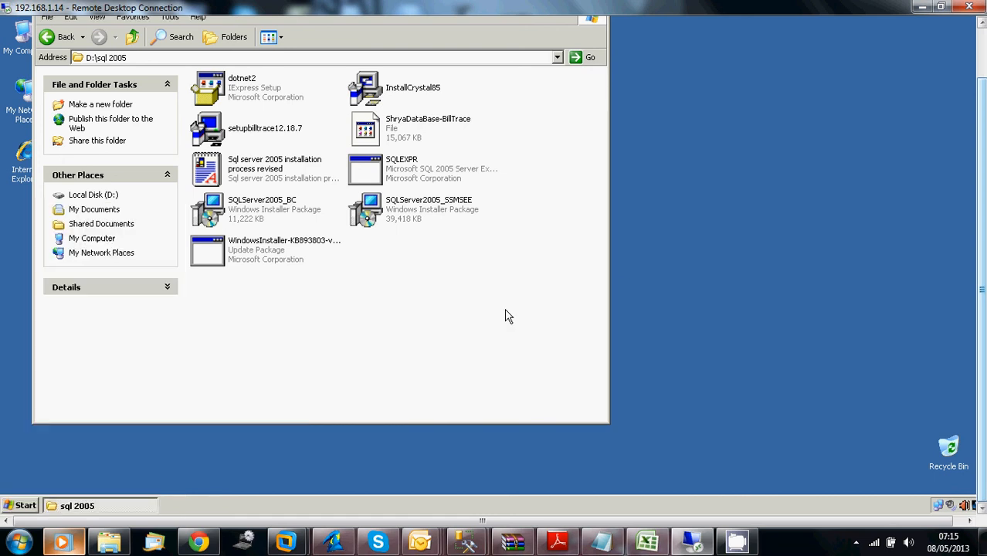